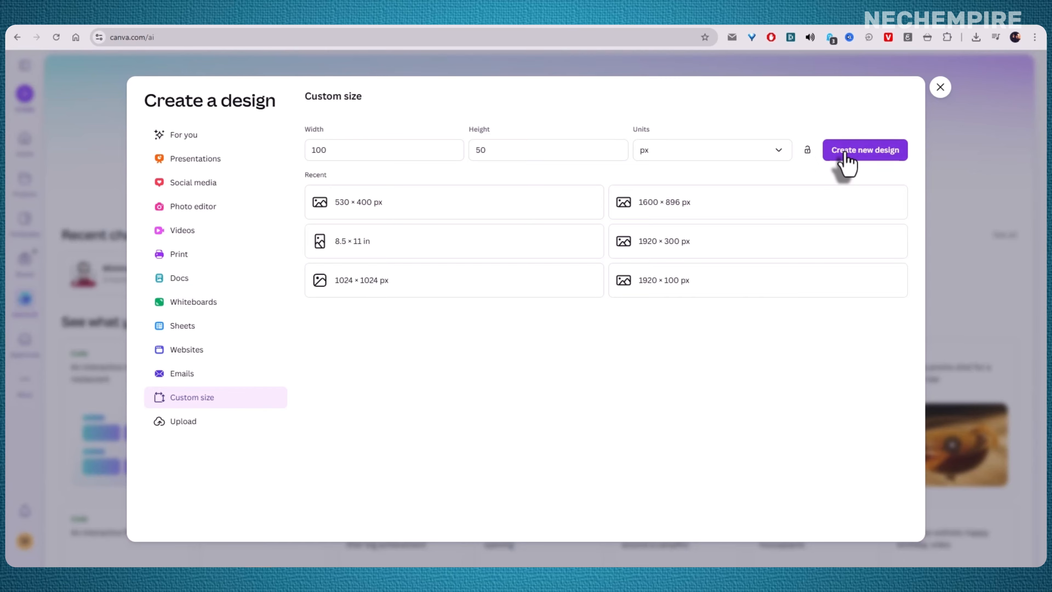
Step: Create a new 100 × 50 px custom design and close the templates panel
{"action": "left_click", "coordinate": [848, 157]}
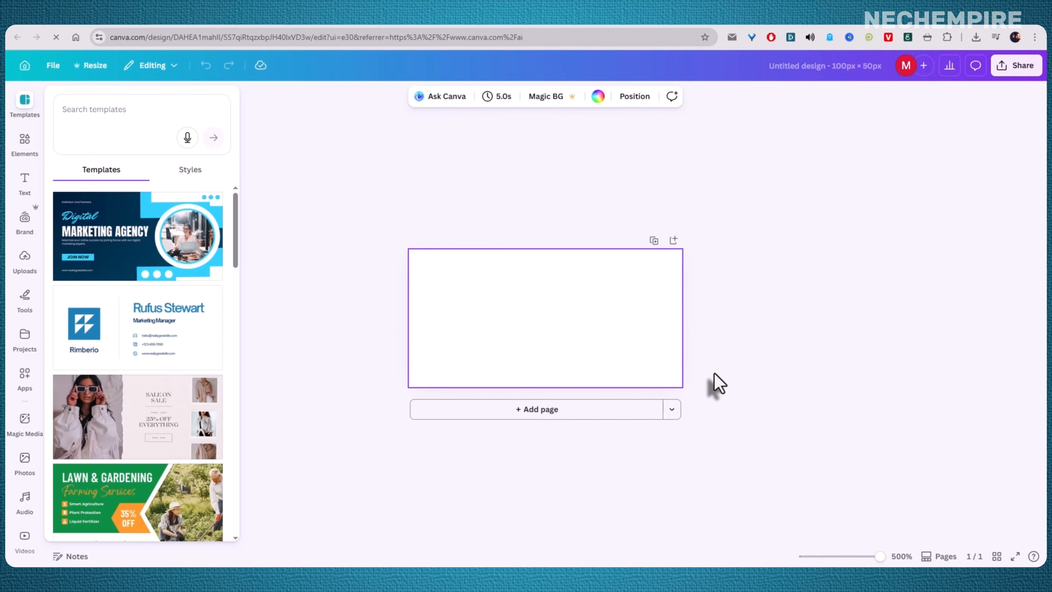
{"action": "left_click", "coordinate": [339, 317]}
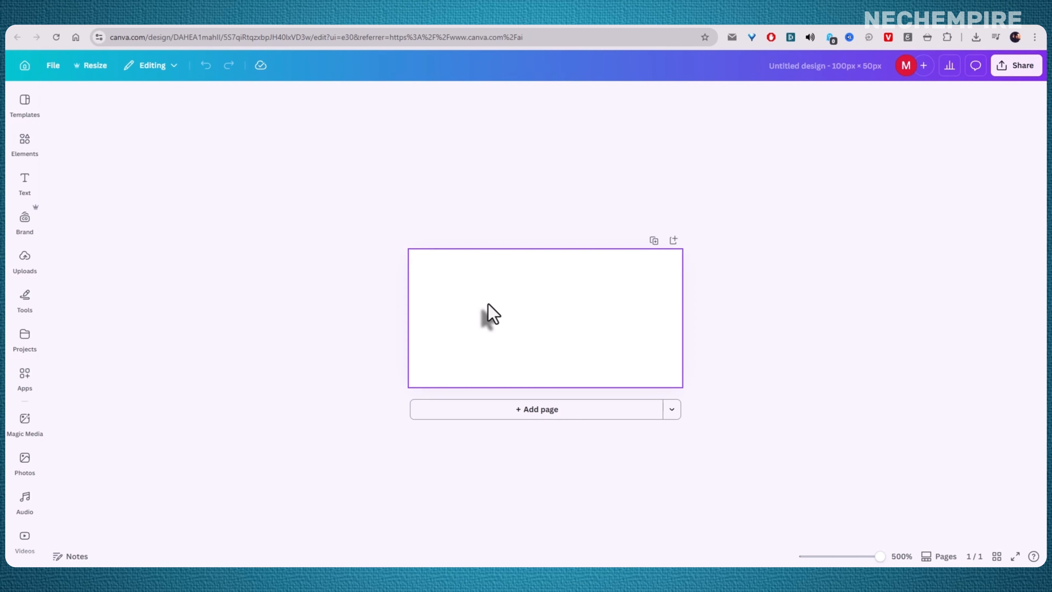
{"action": "left_click", "coordinate": [486, 313]}
{"action": "left_click", "coordinate": [367, 314]}
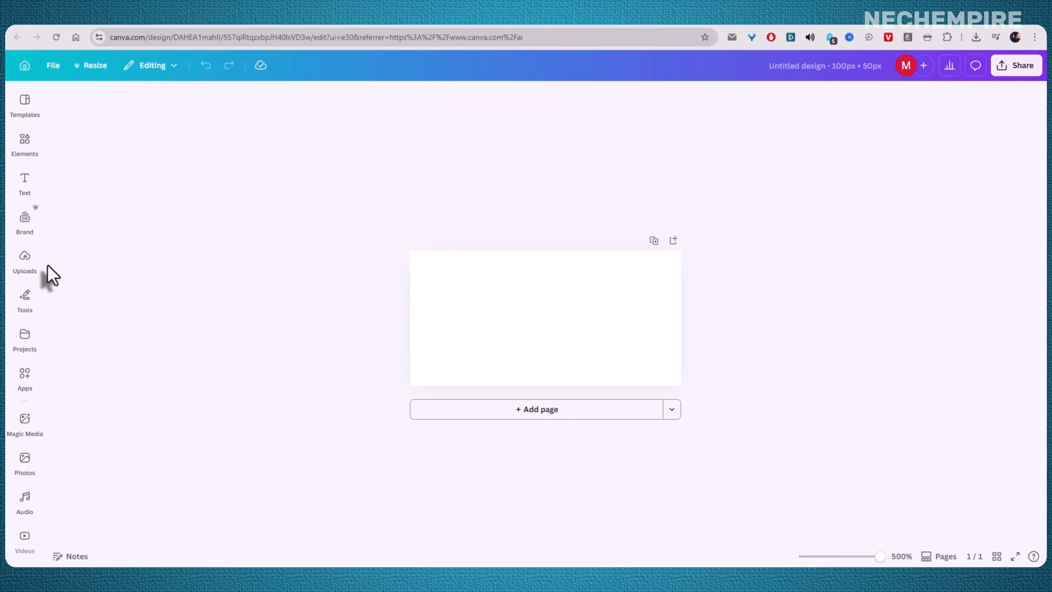
Step: Place the uploaded lake-and-pier photo on the page, enlarge it and position it on the left side
{"action": "left_click", "coordinate": [29, 273]}
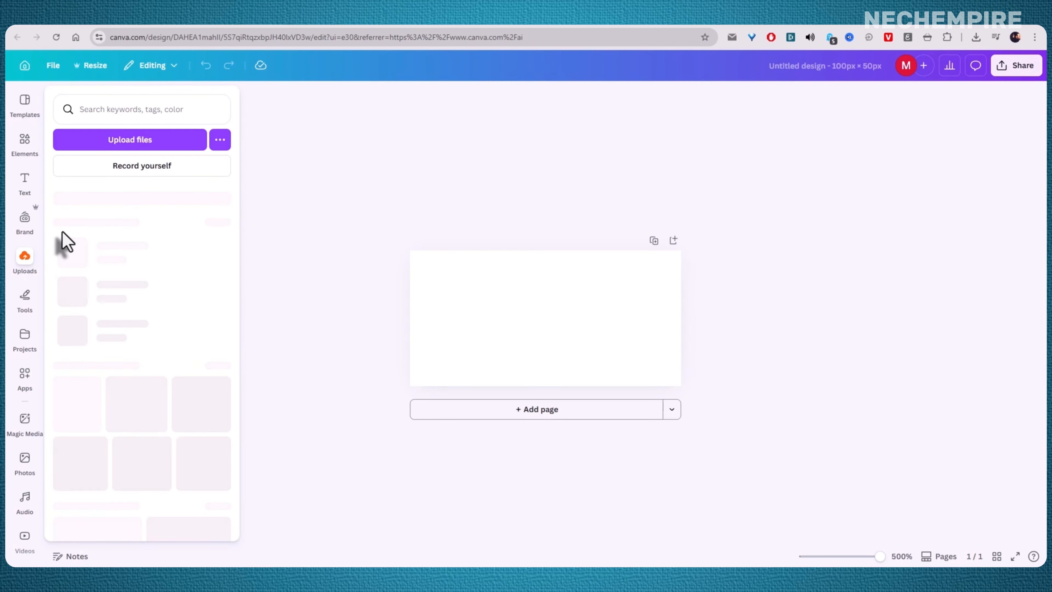
{"action": "left_click_drag", "start_coordinate": [75, 249], "coordinate": [523, 307]}
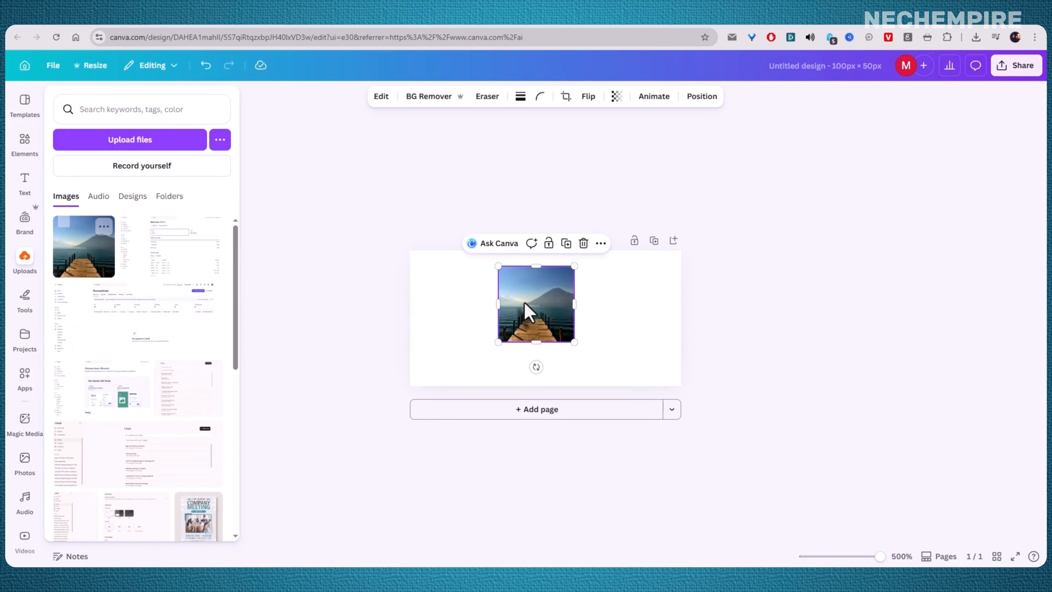
{"action": "left_click_drag", "start_coordinate": [498, 342], "coordinate": [451, 333]}
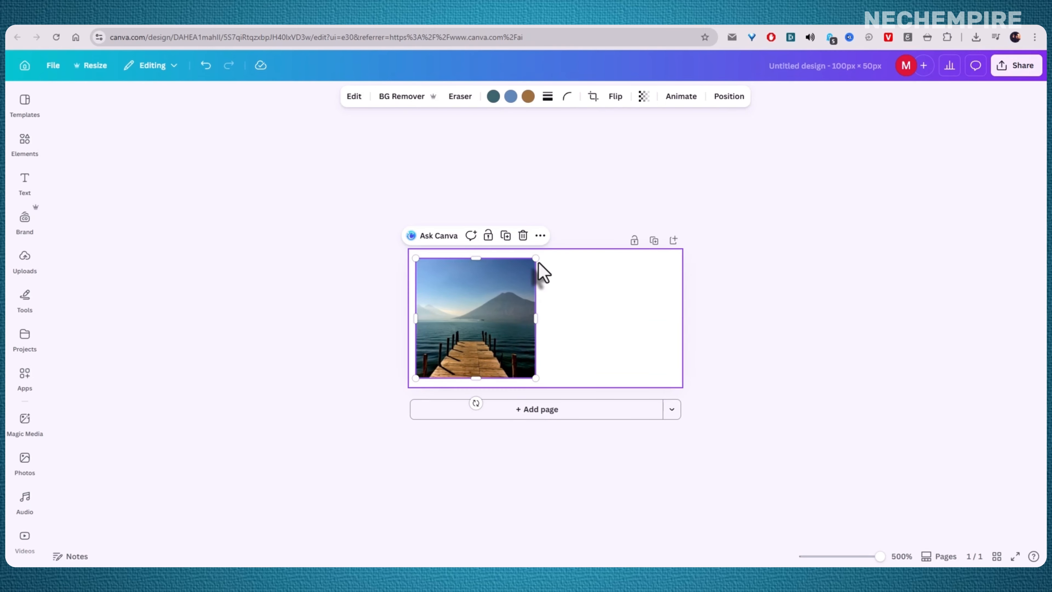
{"action": "left_click_drag", "start_coordinate": [557, 254], "coordinate": [571, 244]}
{"action": "mouse_move", "coordinate": [508, 286]}
{"action": "left_mouse_down"}
{"action": "mouse_move", "coordinate": [532, 289]}
{"action": "mouse_move", "coordinate": [514, 290]}
{"action": "left_mouse_up"}
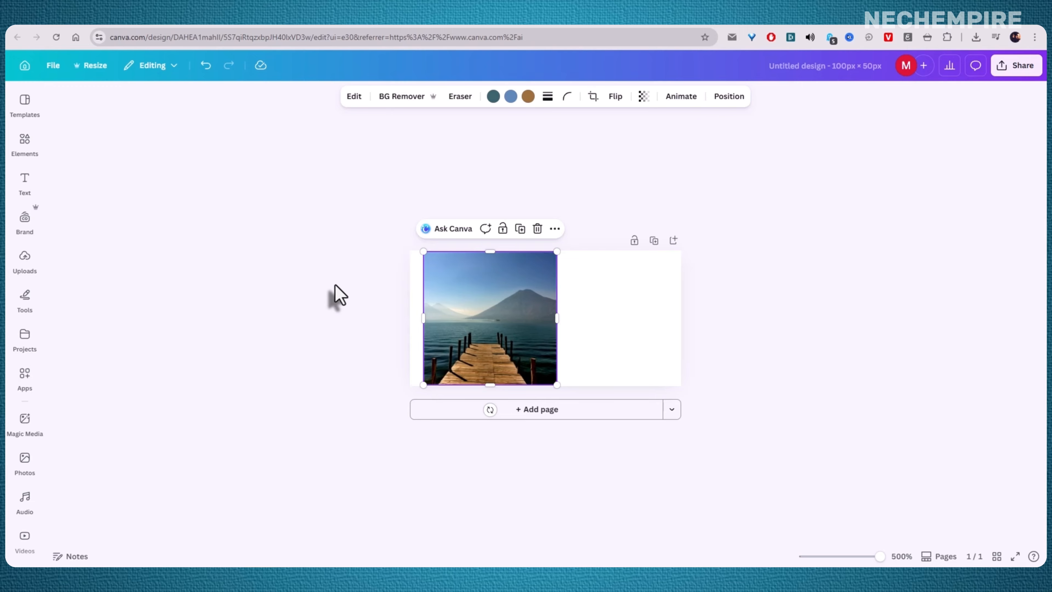
Step: Sample a blue from the photo's sky with the eyedropper to add #4E7CA8 as a new document color
{"action": "left_click", "coordinate": [336, 296]}
{"action": "left_click", "coordinate": [468, 298]}
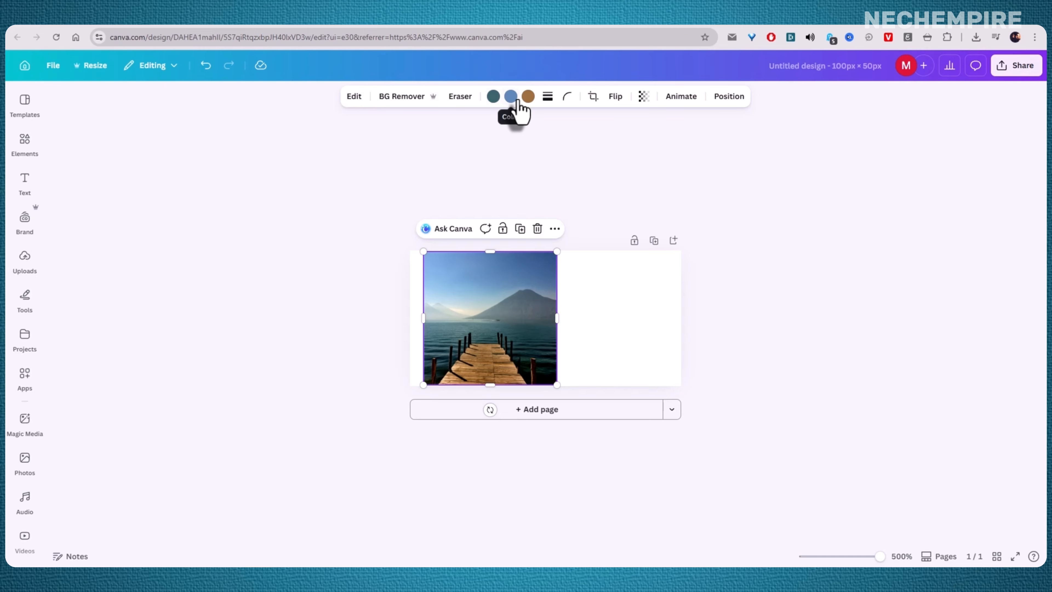
{"action": "left_click", "coordinate": [494, 96]}
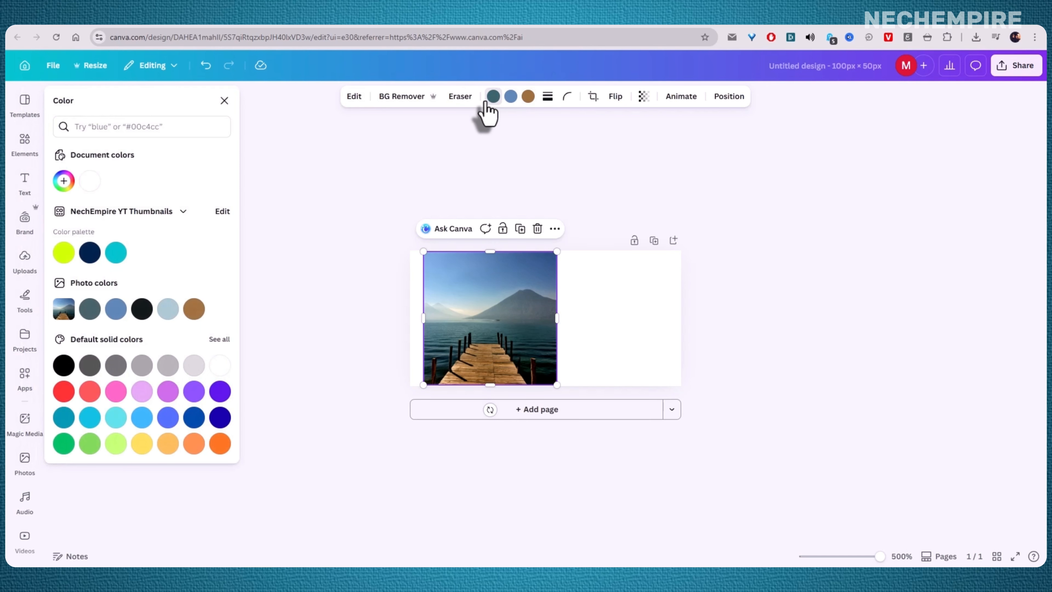
{"action": "left_click", "coordinate": [64, 182]}
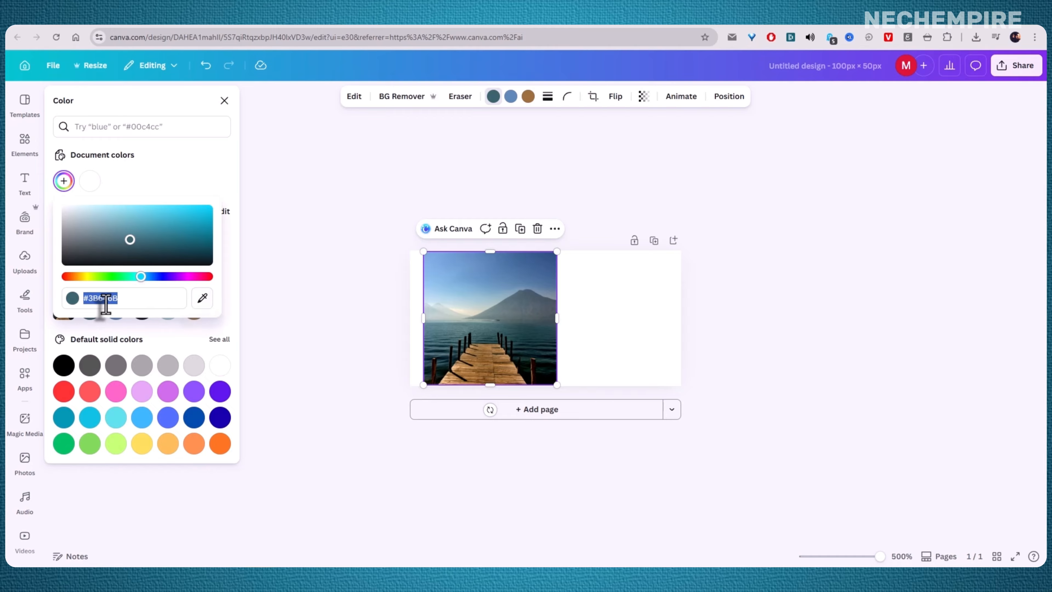
{"action": "left_click", "coordinate": [202, 302]}
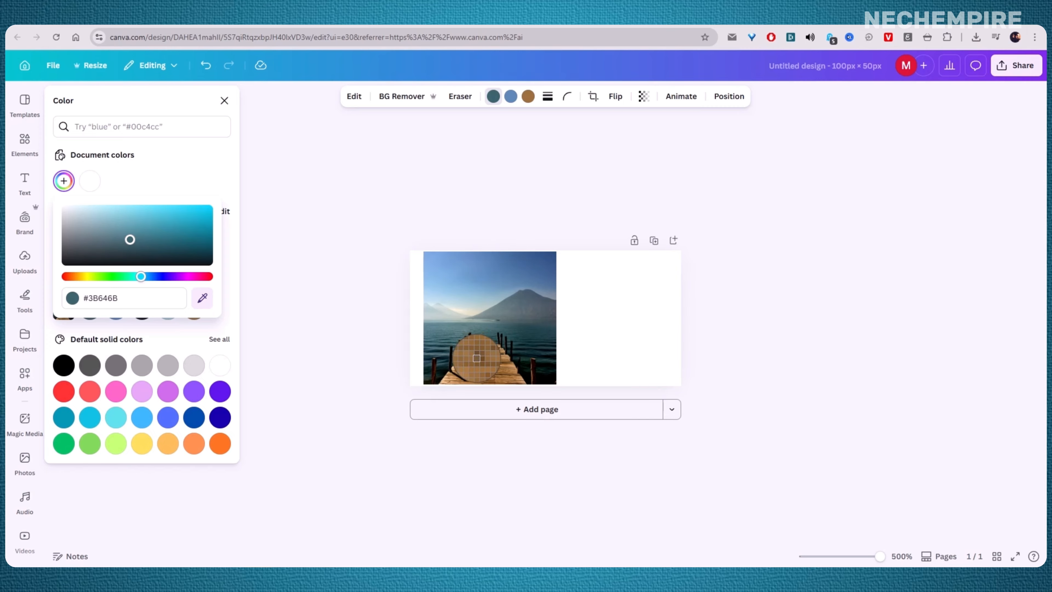
{"action": "left_click", "coordinate": [499, 267]}
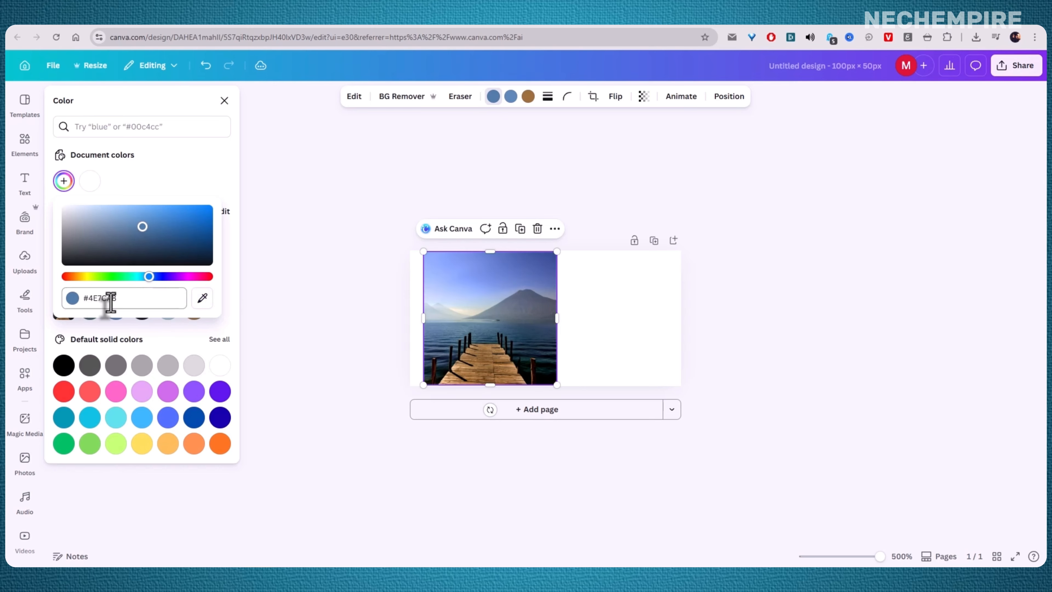
{"action": "mouse_move", "coordinate": [126, 300]}
{"action": "left_mouse_down"}
{"action": "mouse_move", "coordinate": [106, 298]}
{"action": "mouse_move", "coordinate": [132, 296]}
{"action": "left_mouse_up"}
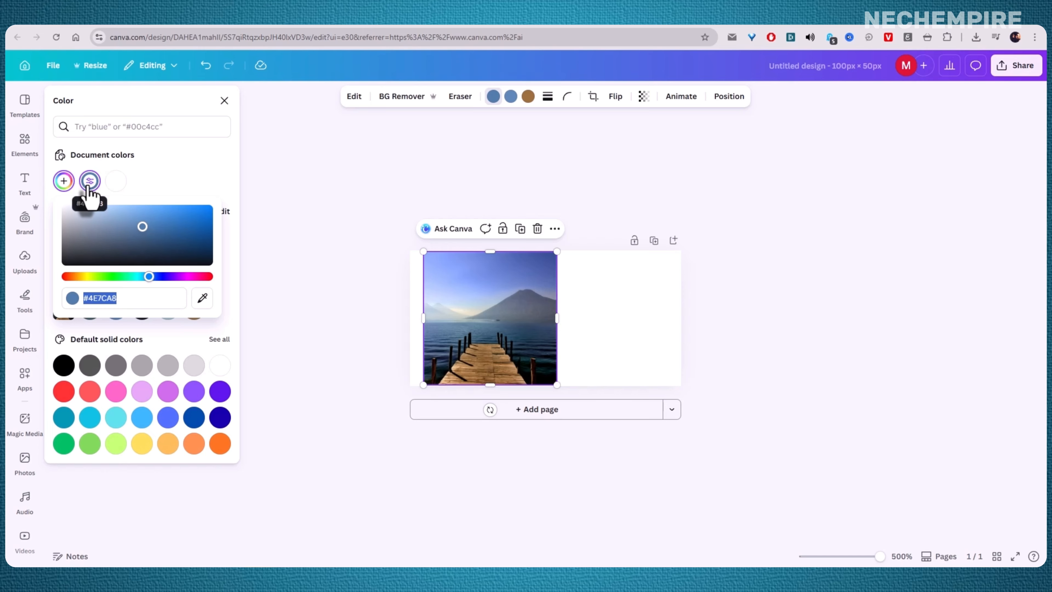
Step: Fill the page background with the sampled #4E7CA8 blue
{"action": "left_click", "coordinate": [600, 305]}
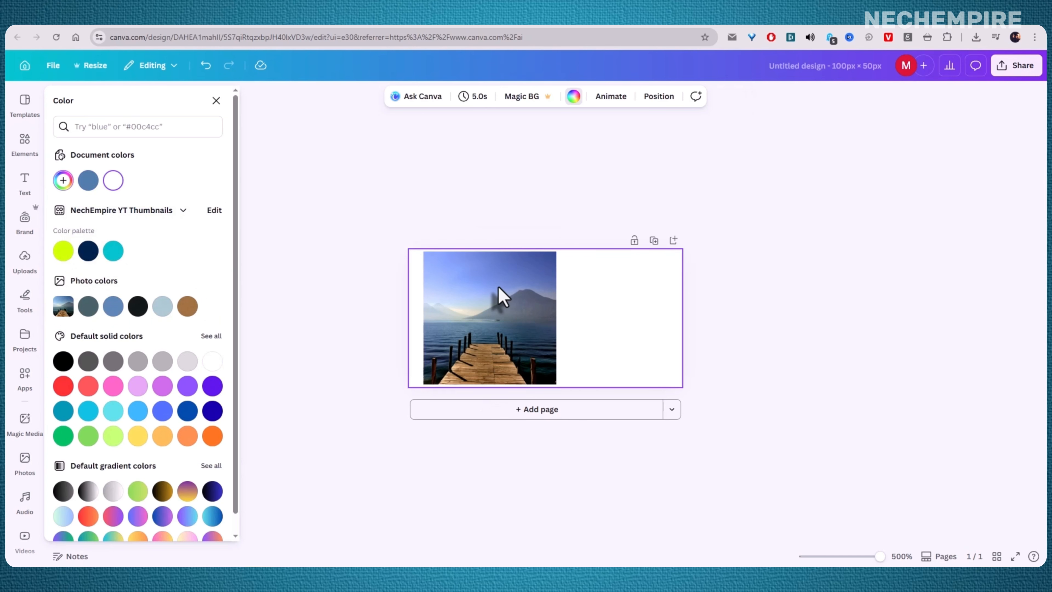
{"action": "left_click", "coordinate": [88, 183]}
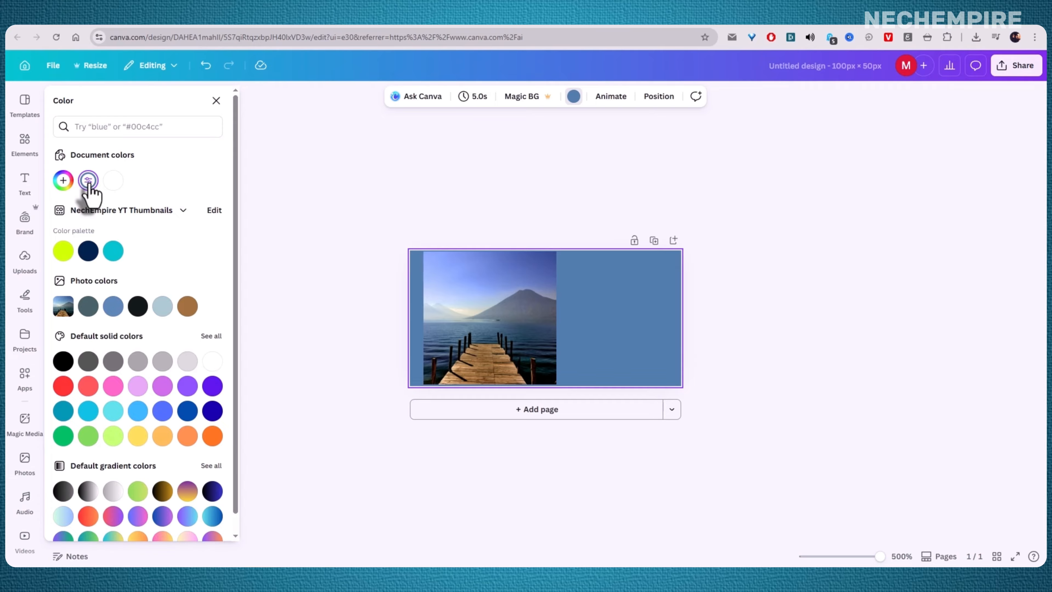
{"action": "right_click", "coordinate": [633, 288]}
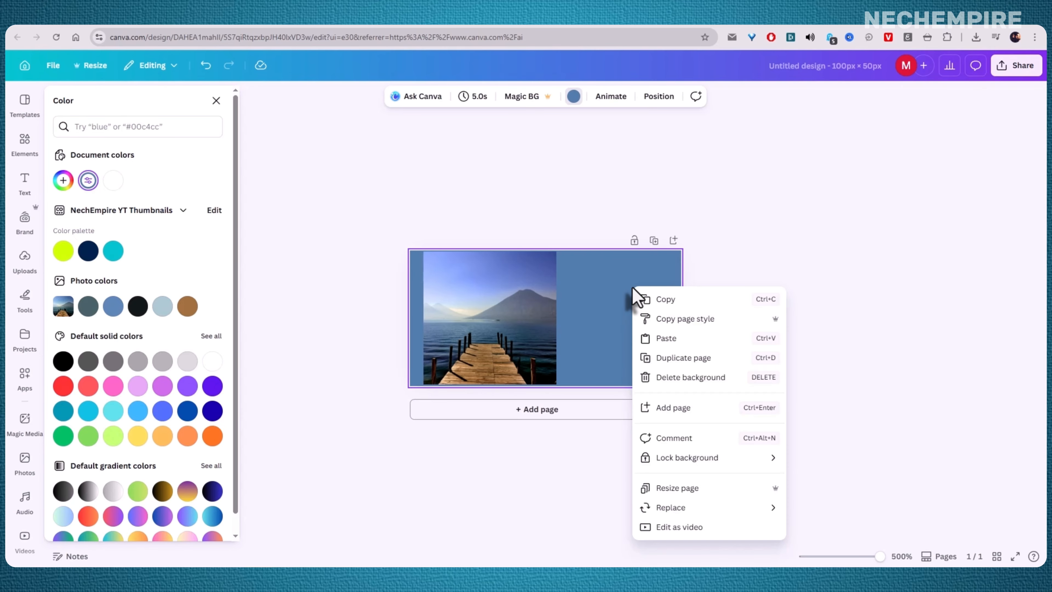
{"action": "left_click", "coordinate": [598, 296]}
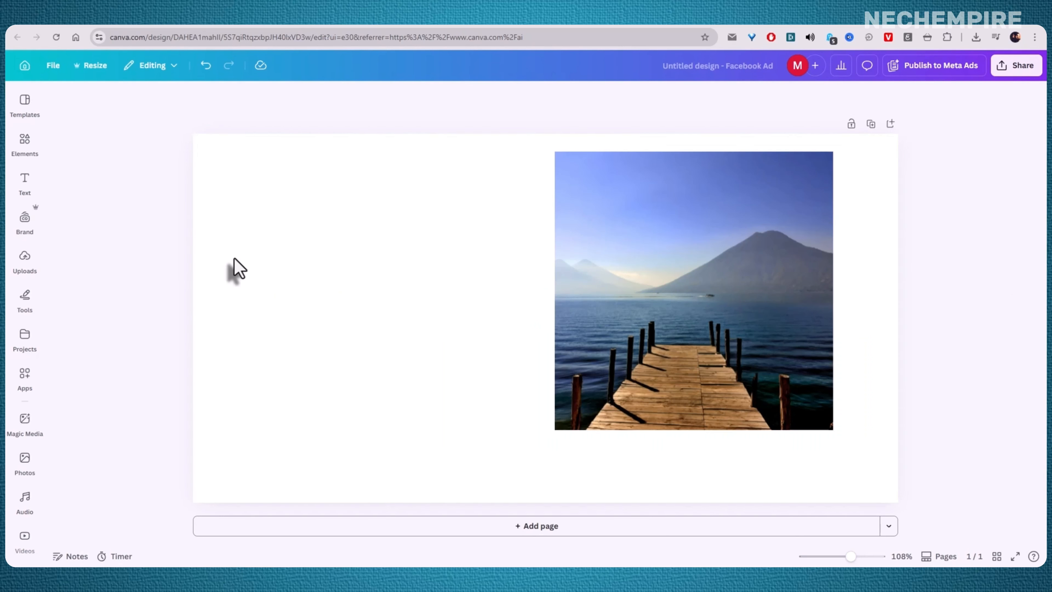
Step: Enlarge the lake photo from its corner and position it on the right half of the page
{"action": "left_click", "coordinate": [764, 266]}
{"action": "left_click_drag", "start_coordinate": [764, 266], "coordinate": [764, 274]}
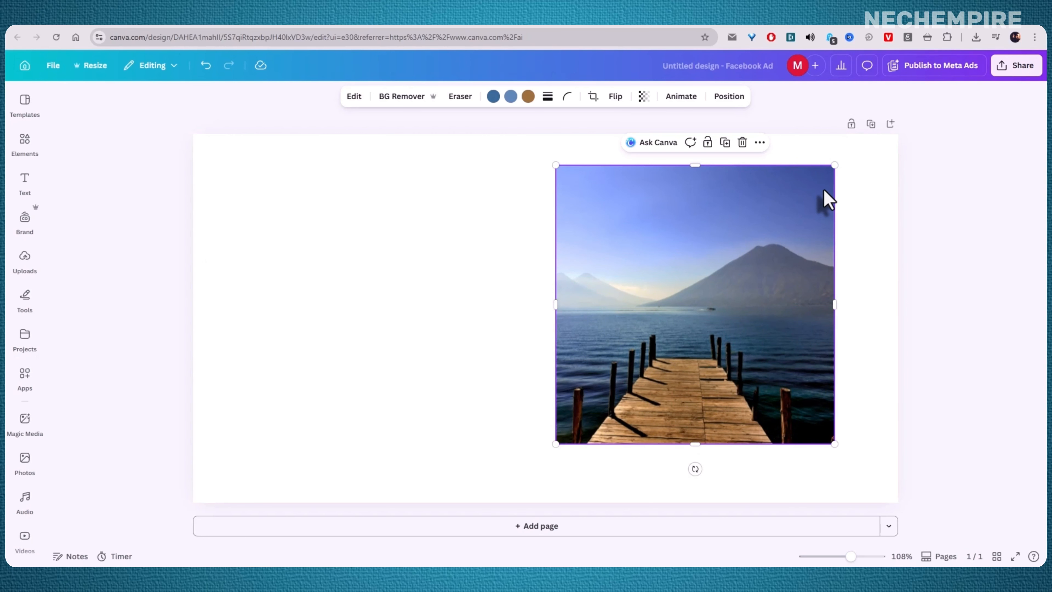
{"action": "left_click_drag", "start_coordinate": [834, 171], "coordinate": [869, 139]}
{"action": "left_click_drag", "start_coordinate": [767, 210], "coordinate": [758, 249]}
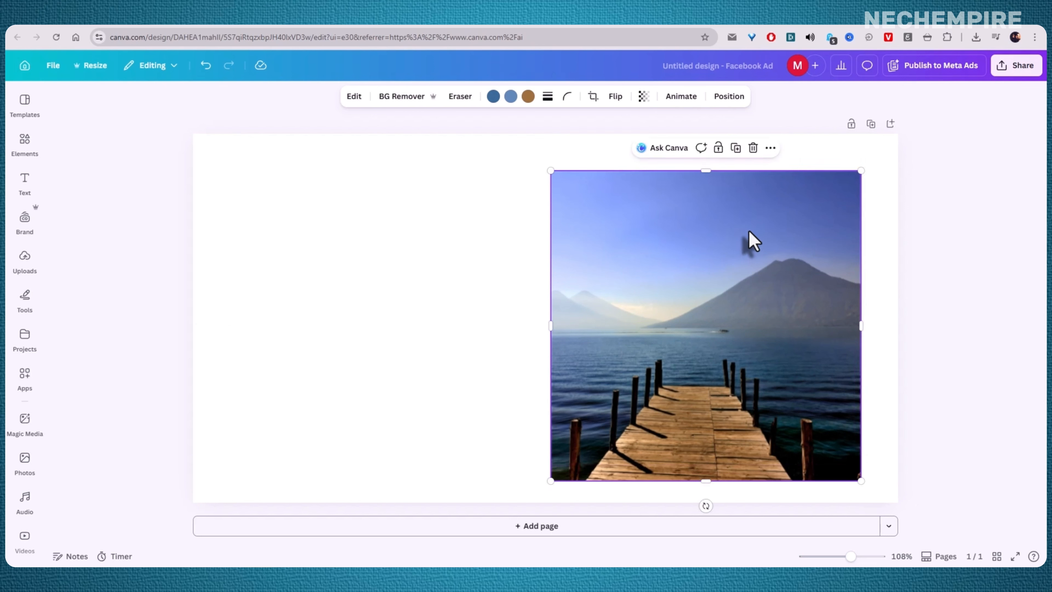
{"action": "left_click_drag", "start_coordinate": [708, 249], "coordinate": [726, 241]}
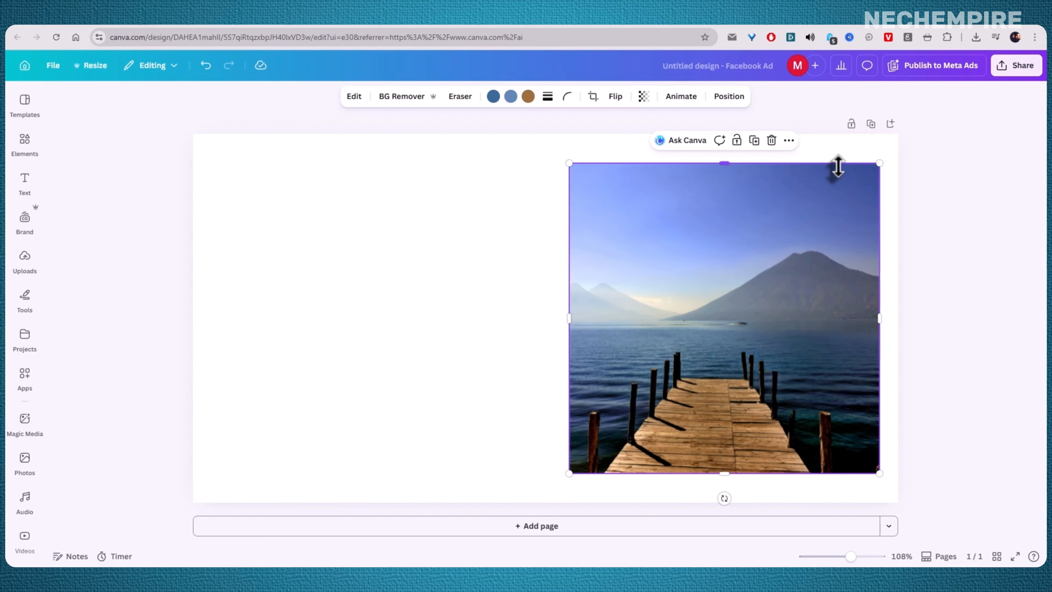
Step: Enlarge the photo further from its top-left corner and nudge it back into place
{"action": "left_click_drag", "start_coordinate": [567, 163], "coordinate": [539, 156]}
{"action": "left_click_drag", "start_coordinate": [663, 251], "coordinate": [669, 267]}
{"action": "left_click", "coordinate": [546, 158]}
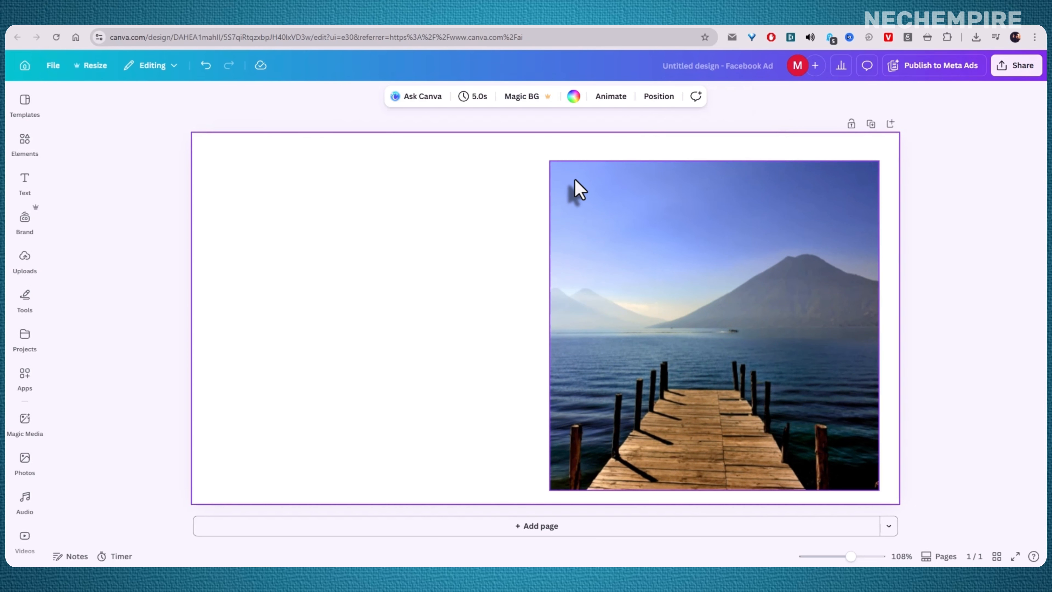
{"action": "left_click", "coordinate": [575, 179]}
{"action": "left_click_drag", "start_coordinate": [550, 161], "coordinate": [538, 150]}
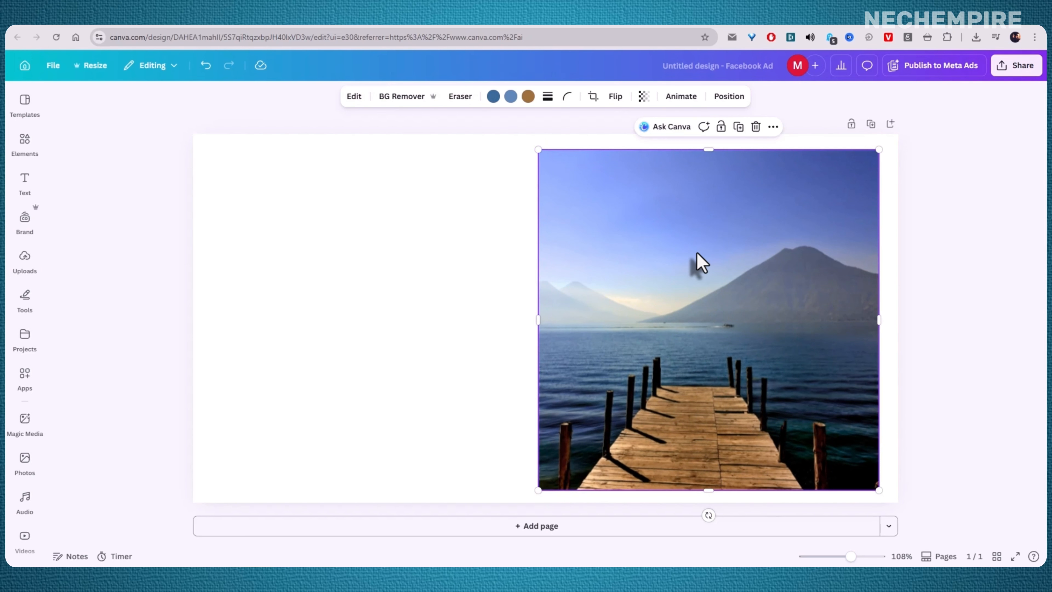
{"action": "left_click_drag", "start_coordinate": [697, 253], "coordinate": [700, 254]}
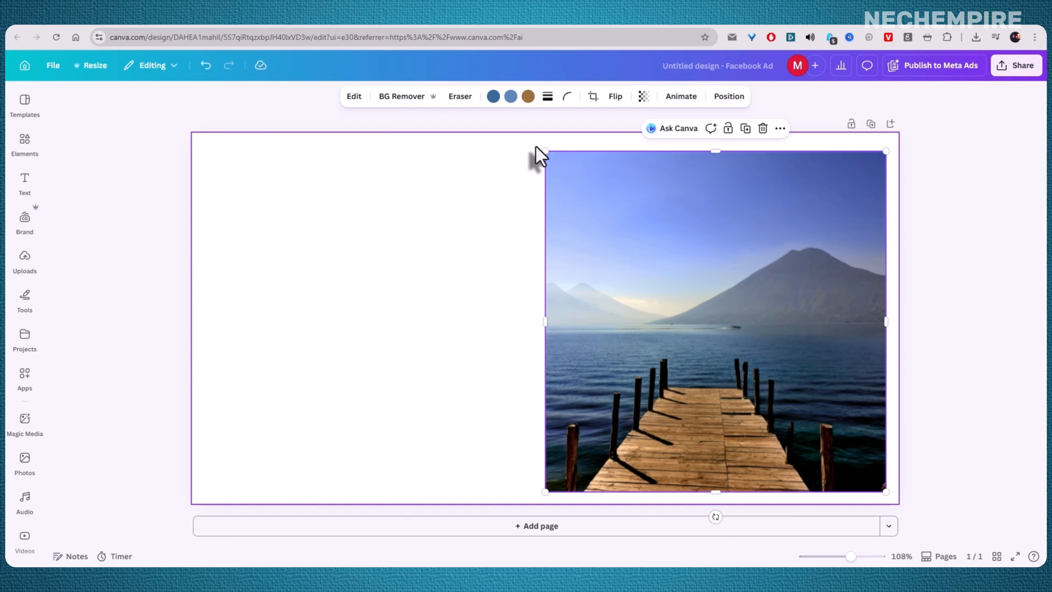
Step: Resize the photo once more so it fills most of the right half of the page, then realign it
{"action": "left_click_drag", "start_coordinate": [545, 153], "coordinate": [536, 142]}
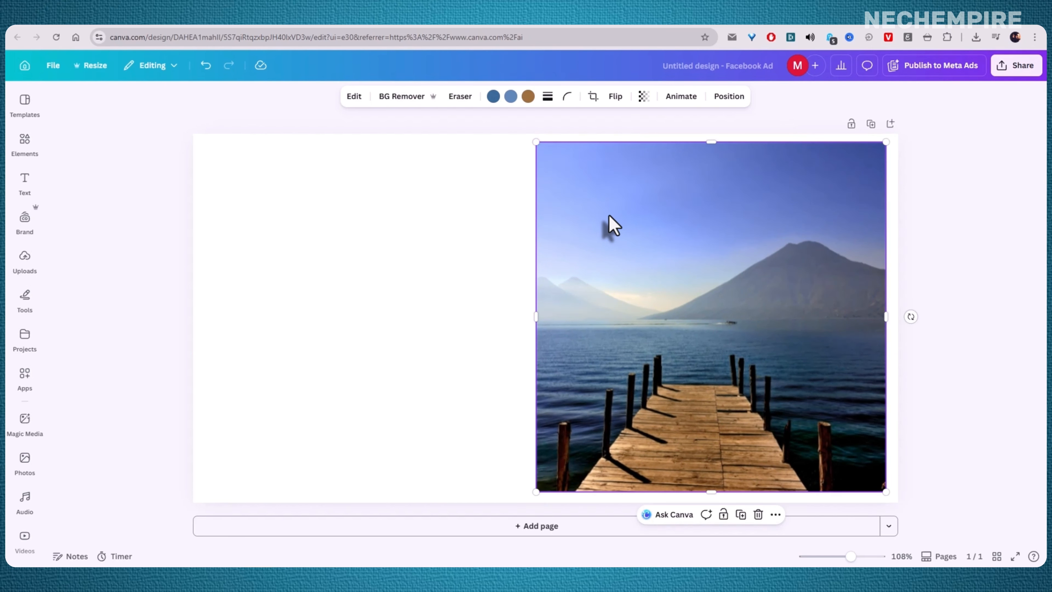
{"action": "left_click_drag", "start_coordinate": [613, 214], "coordinate": [623, 216]}
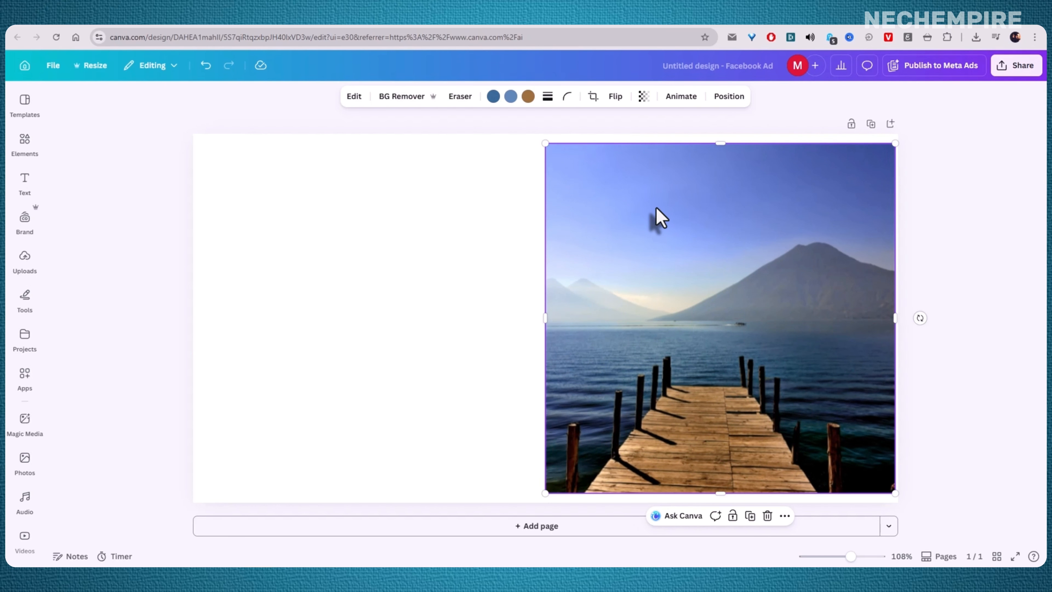
{"action": "left_click", "coordinate": [458, 228]}
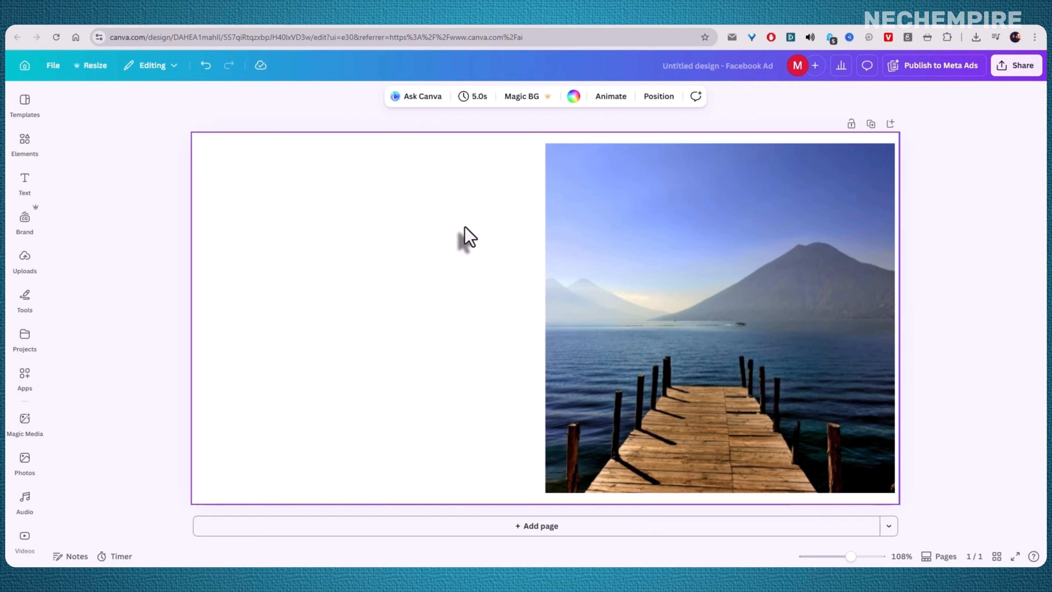
{"action": "left_click", "coordinate": [629, 232]}
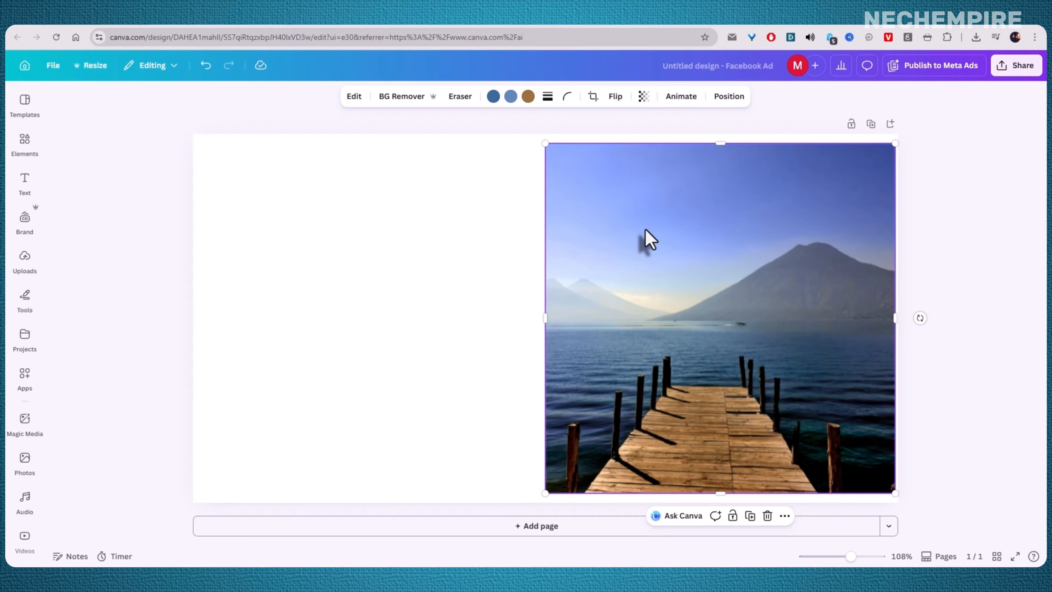
{"action": "left_click_drag", "start_coordinate": [645, 230], "coordinate": [634, 229]}
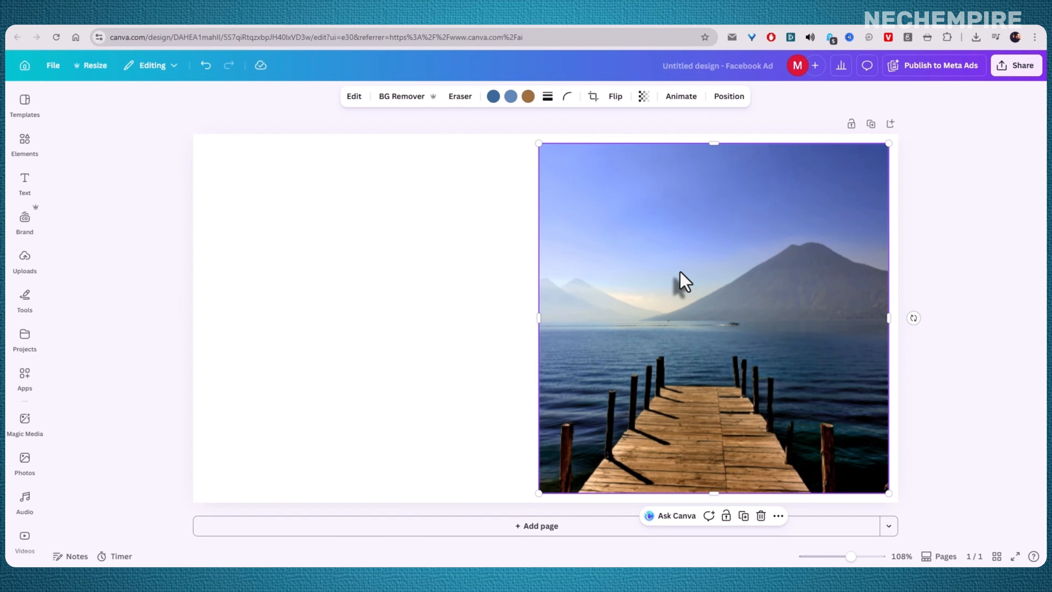
{"action": "mouse_move", "coordinate": [679, 282]}
{"action": "left_mouse_down"}
{"action": "mouse_move", "coordinate": [684, 274]}
{"action": "mouse_move", "coordinate": [665, 271]}
{"action": "mouse_move", "coordinate": [682, 269]}
{"action": "left_mouse_up"}
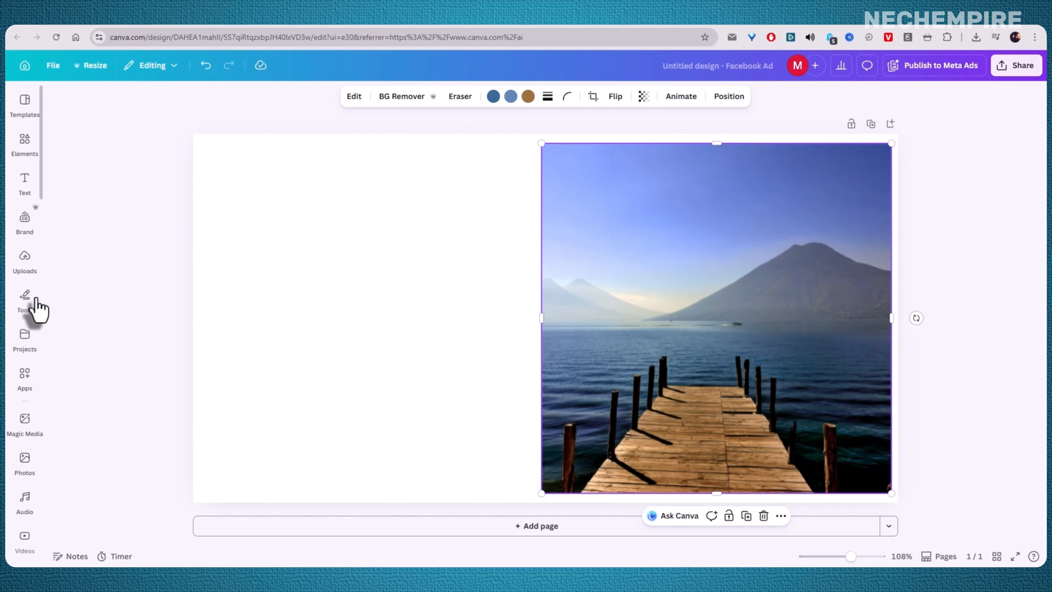
Step: Search the apps for "get pa" and open the Get Palette app with the photo selected
{"action": "left_click", "coordinate": [25, 337]}
{"action": "left_click", "coordinate": [24, 377]}
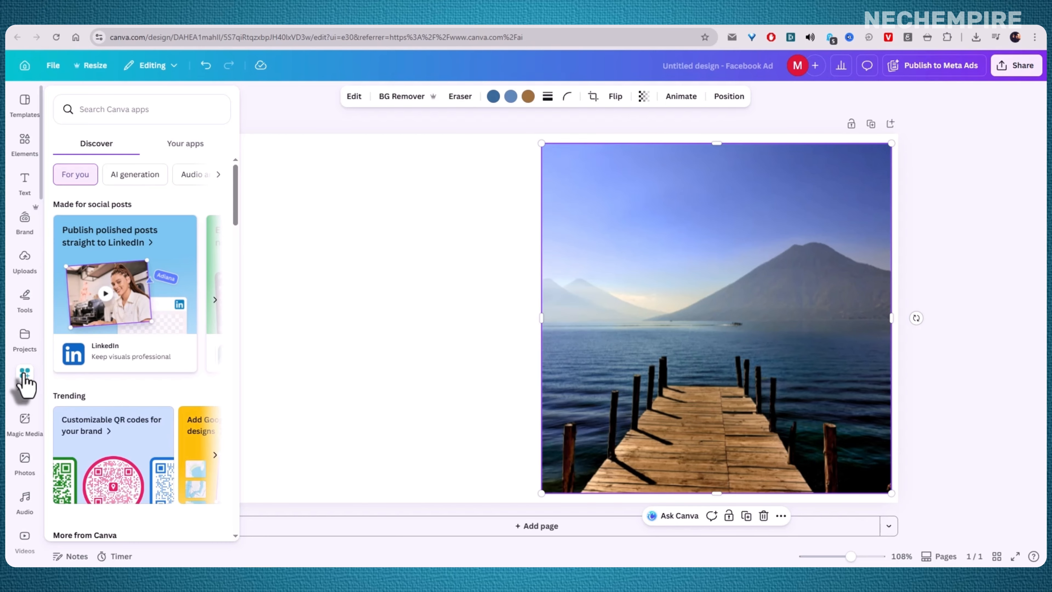
{"action": "left_click", "coordinate": [25, 376]}
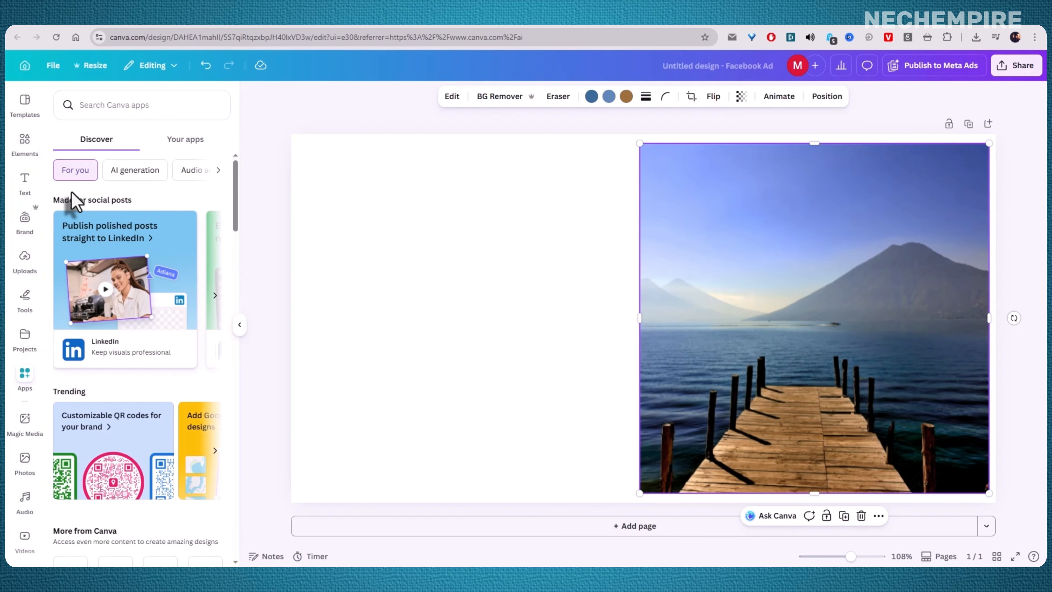
{"action": "left_click", "coordinate": [92, 105]}
{"action": "type", "text": "get"}
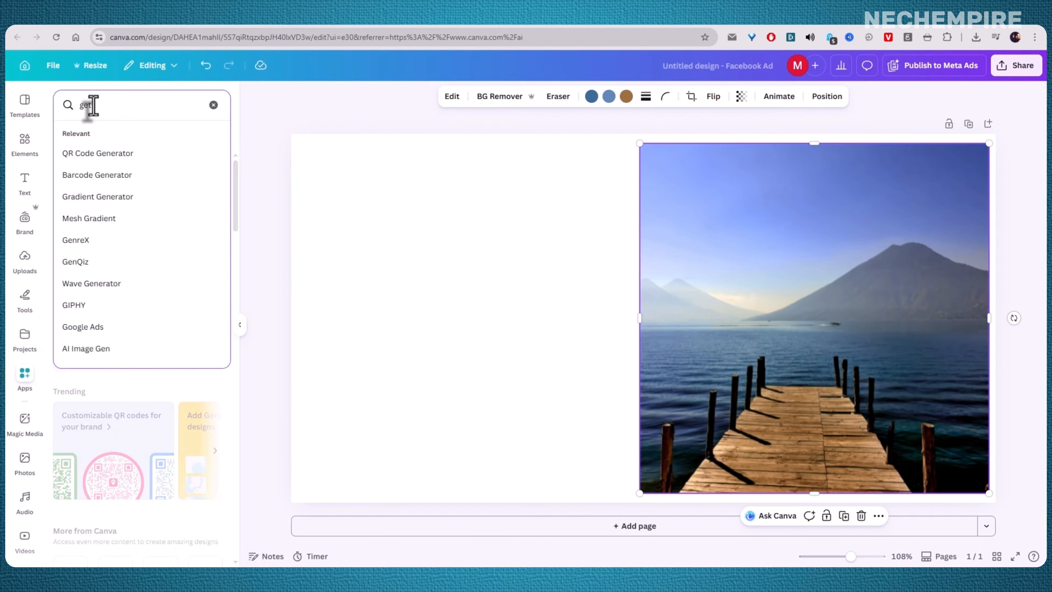
{"action": "type", "text": " pa"}
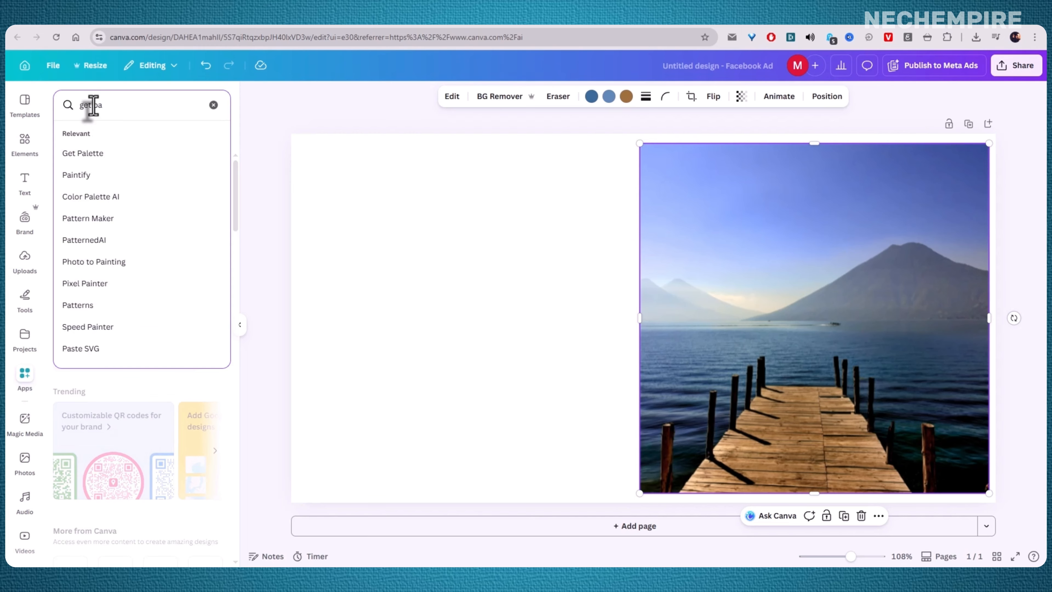
{"action": "left_click", "coordinate": [84, 155]}
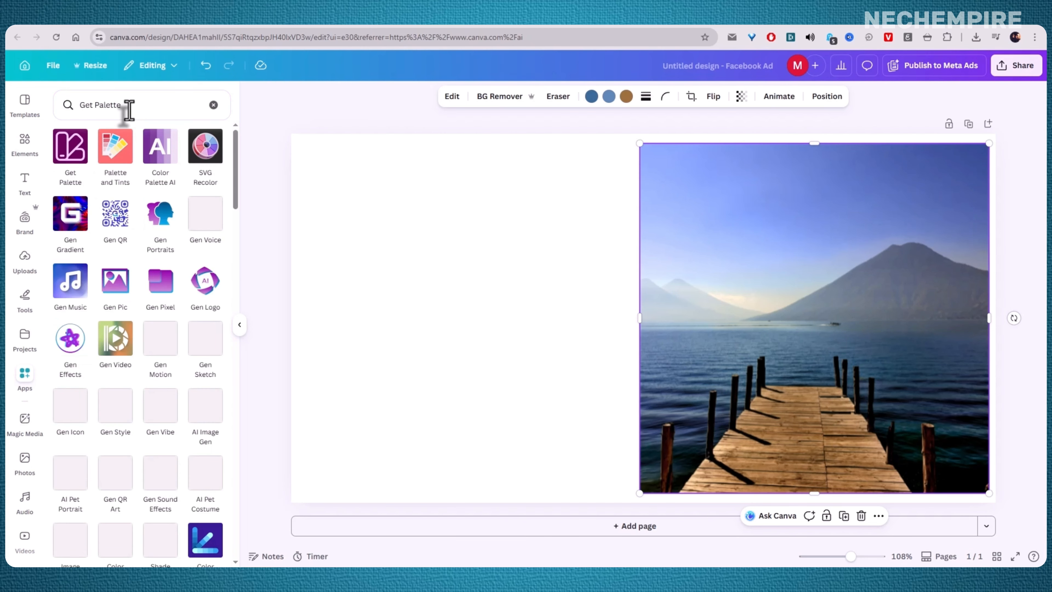
{"action": "left_click", "coordinate": [70, 160]}
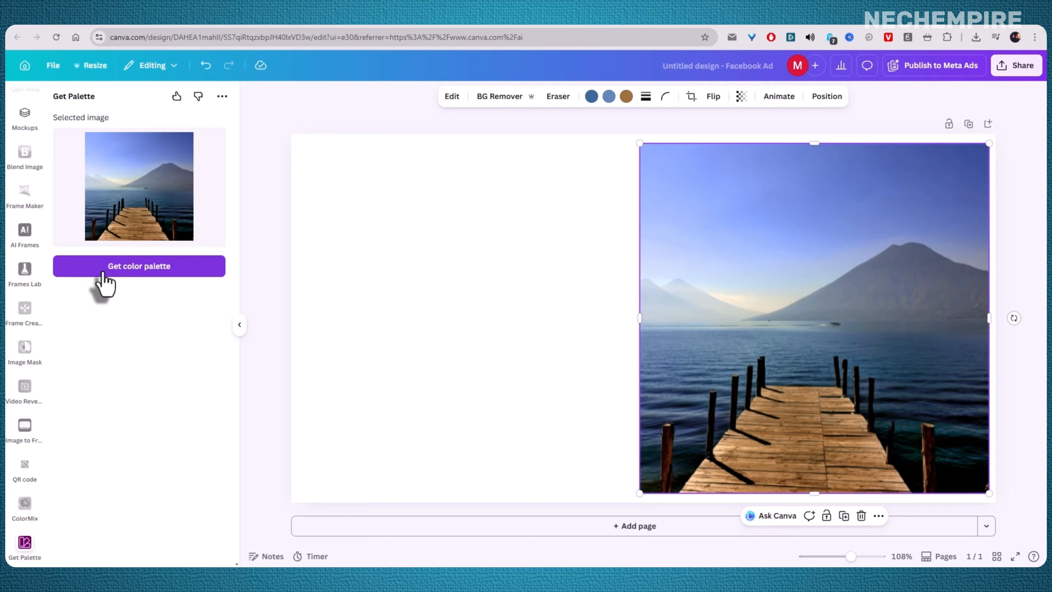
Step: Generate a color palette from the selected lake photo and add the six-color palette to the design
{"action": "left_click", "coordinate": [118, 273]}
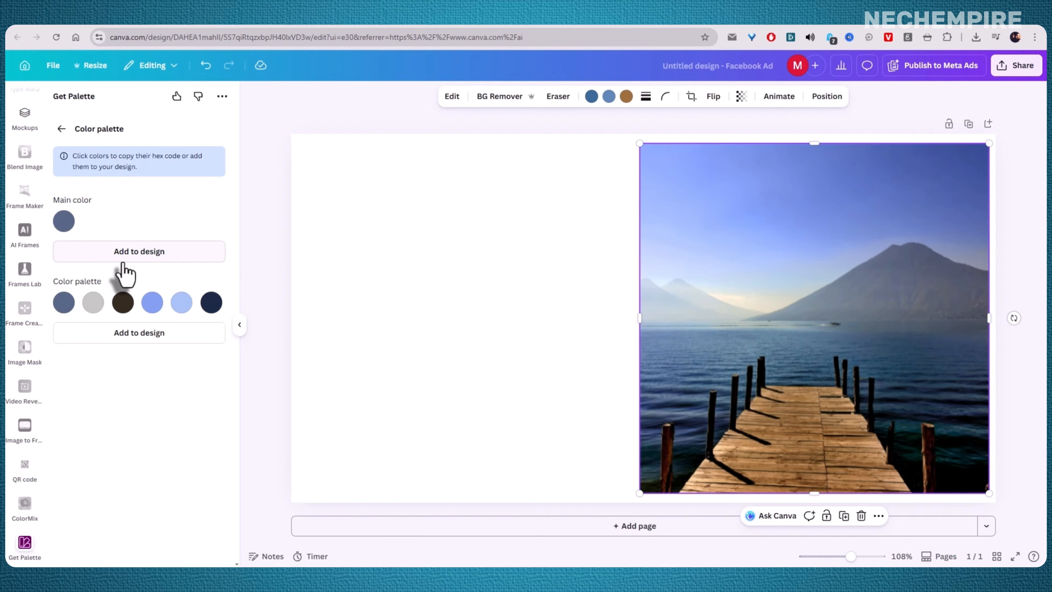
{"action": "left_click", "coordinate": [66, 226]}
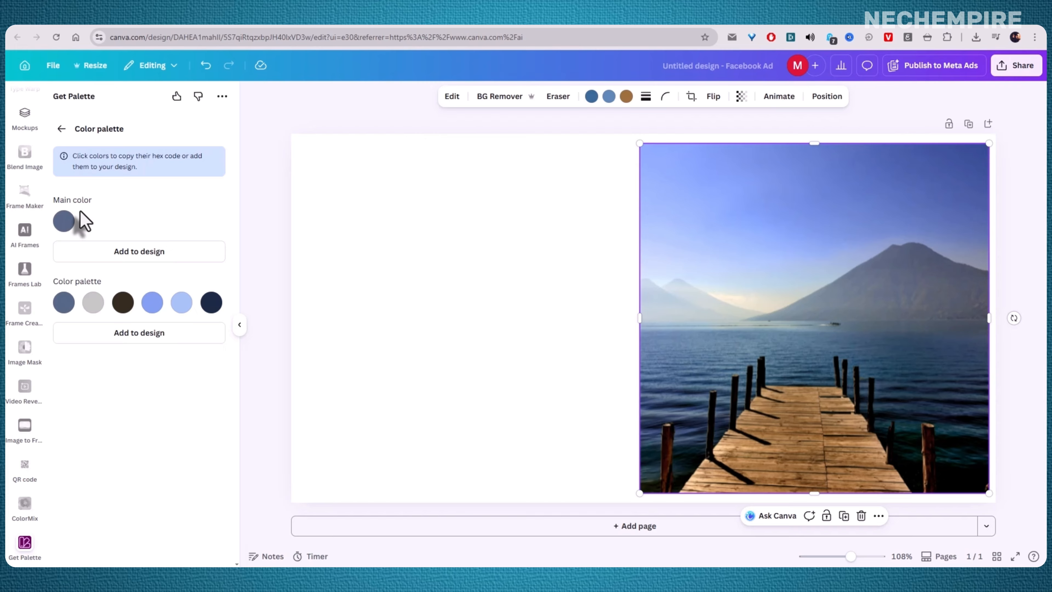
{"action": "left_click", "coordinate": [63, 224]}
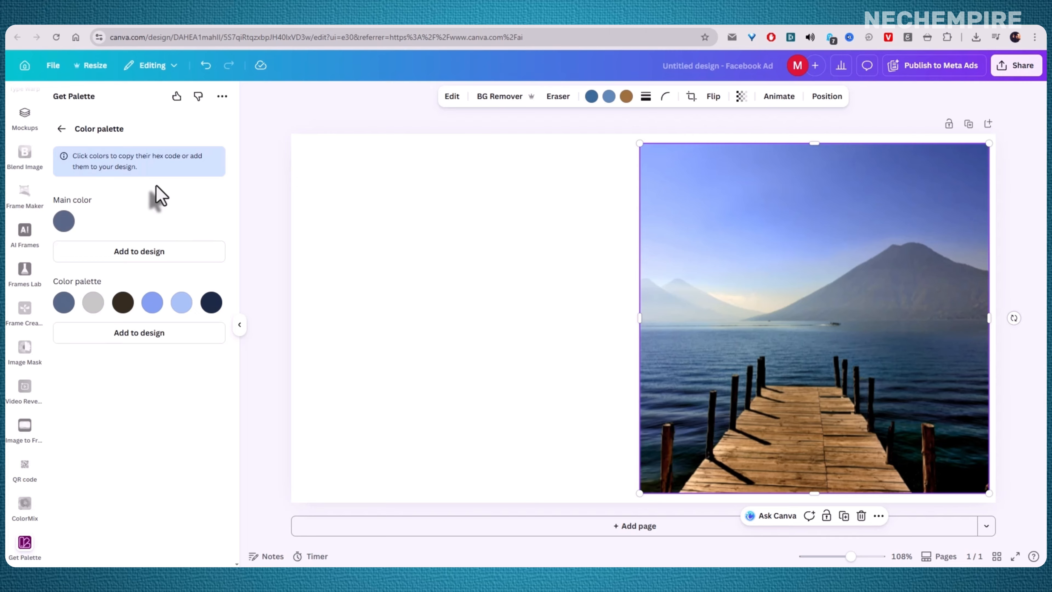
{"action": "left_click", "coordinate": [118, 339]}
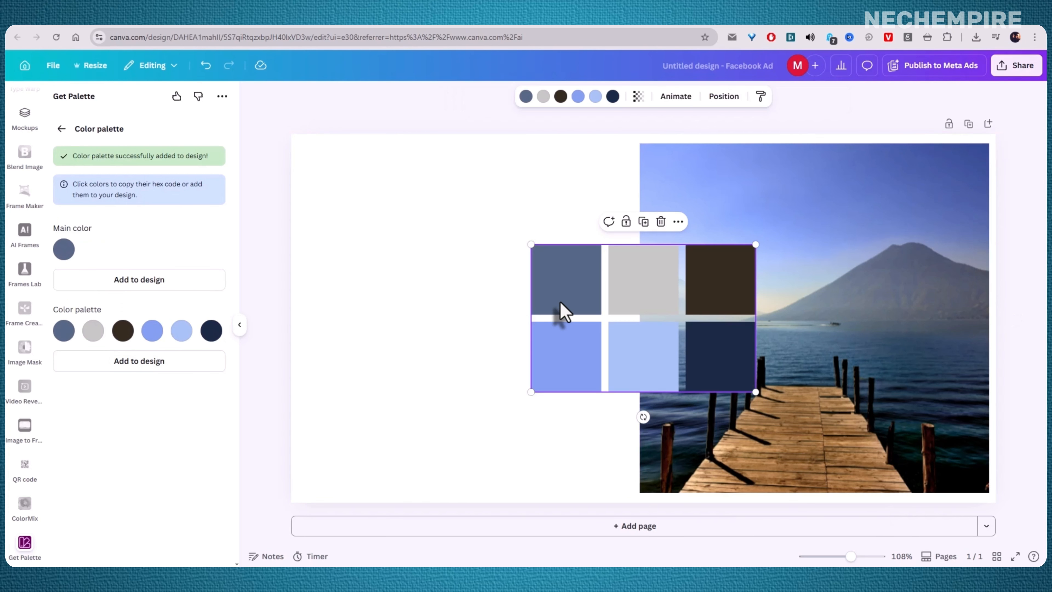
Step: Move the palette swatch group to the top-left area of the page
{"action": "left_click_drag", "start_coordinate": [562, 296], "coordinate": [356, 206]}
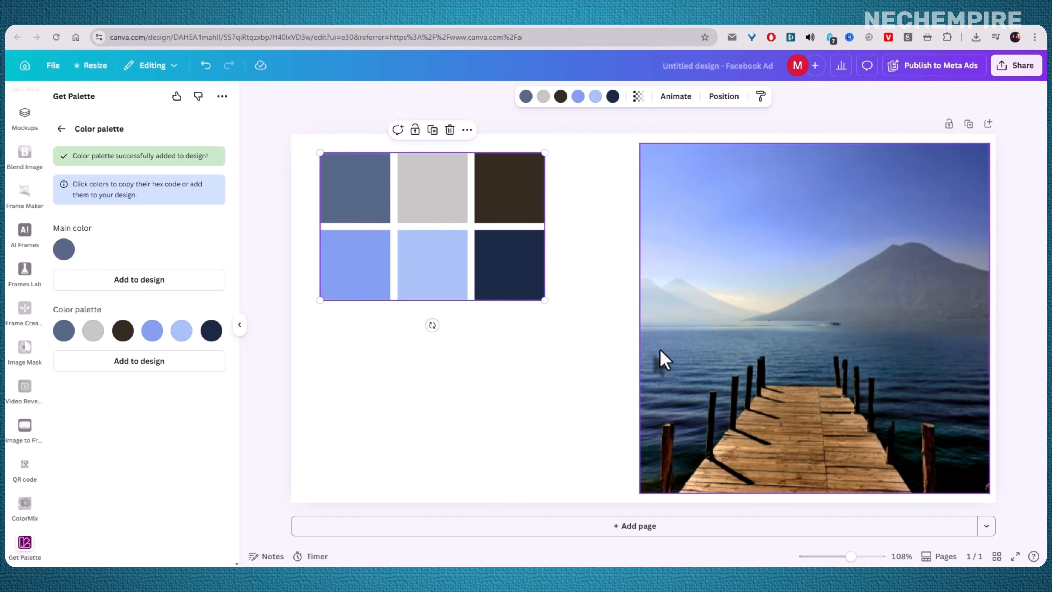
{"action": "left_click", "coordinate": [577, 364]}
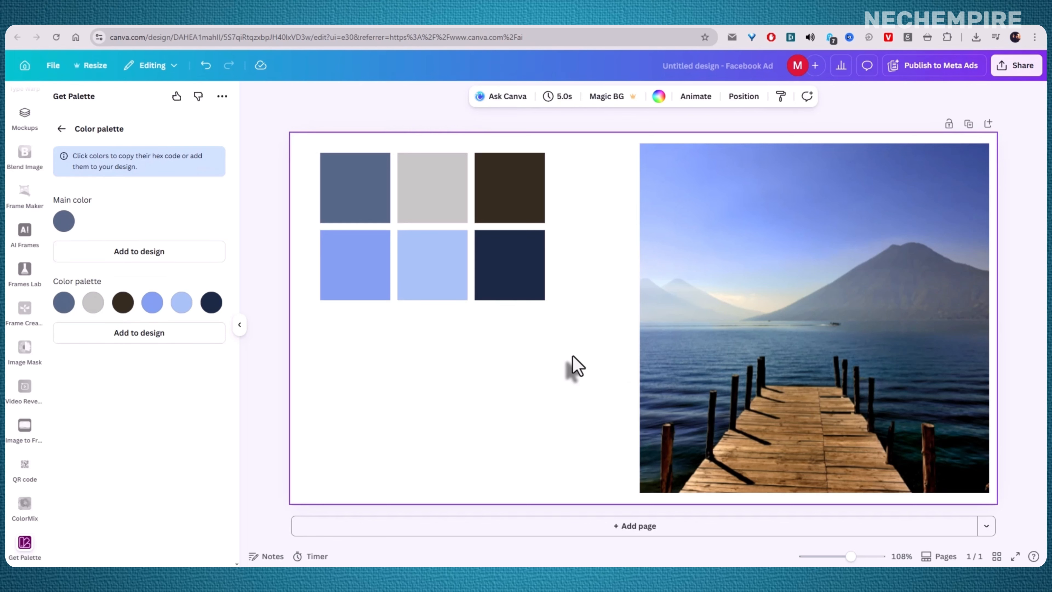
Step: Recolor the first swatch of the palette group with the dark navy document color
{"action": "left_click", "coordinate": [726, 340]}
{"action": "left_click", "coordinate": [532, 267]}
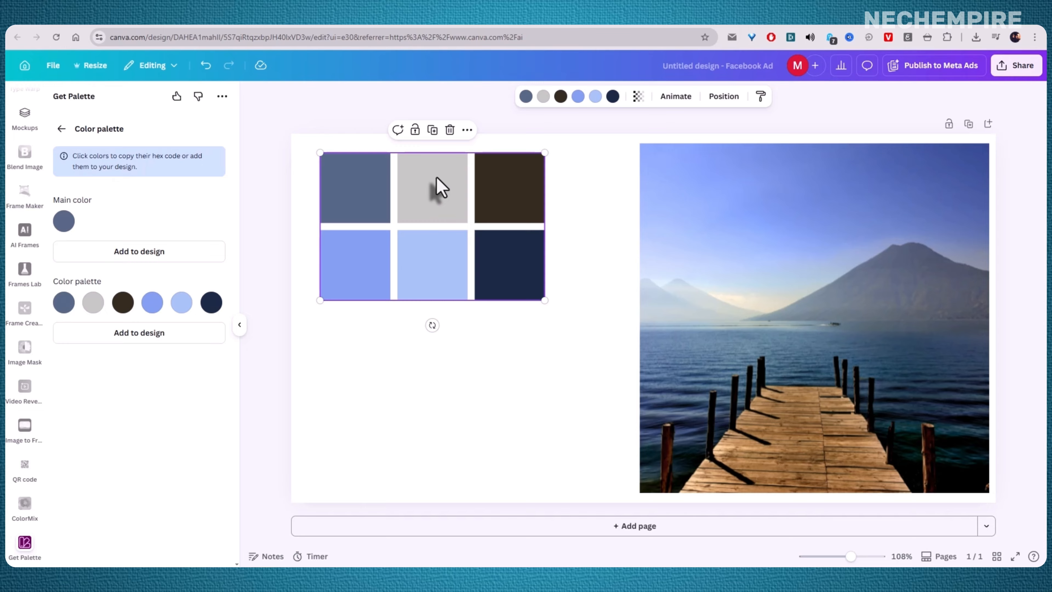
{"action": "left_click", "coordinate": [527, 98]}
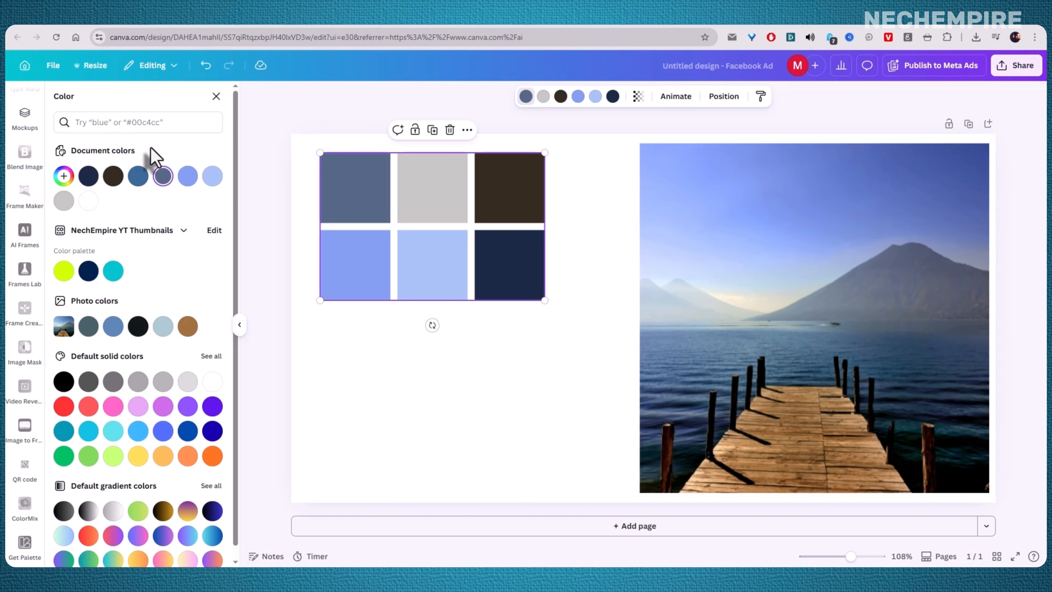
{"action": "left_click", "coordinate": [184, 231]}
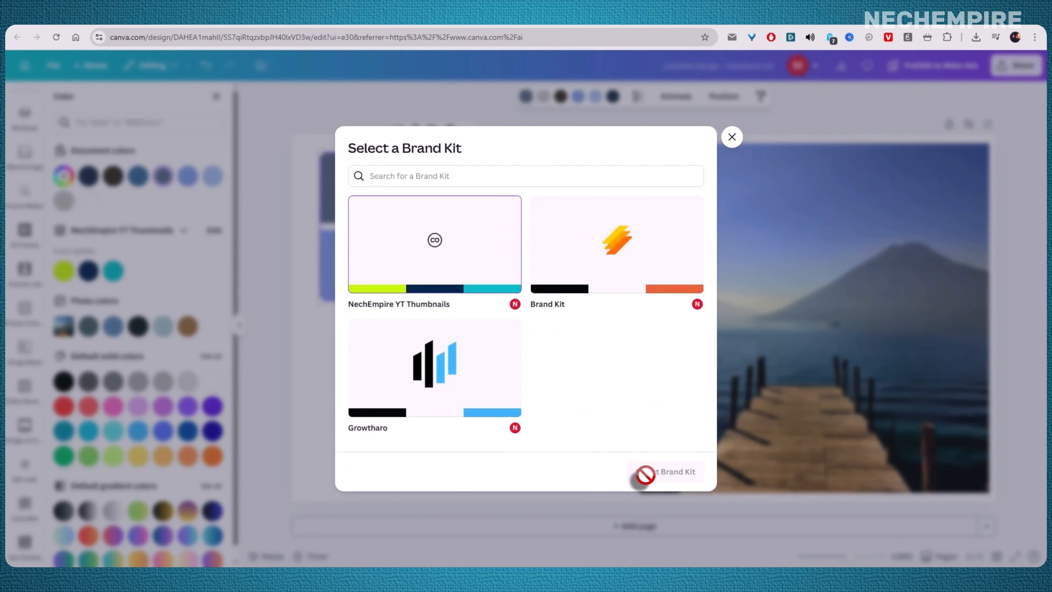
{"action": "left_click", "coordinate": [732, 137]}
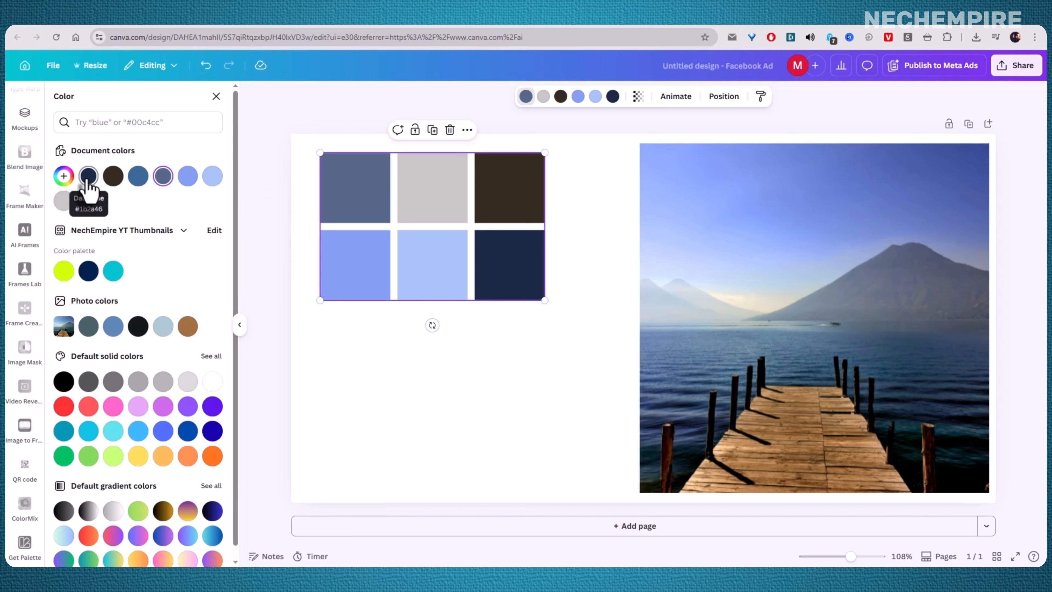
{"action": "left_click", "coordinate": [88, 179]}
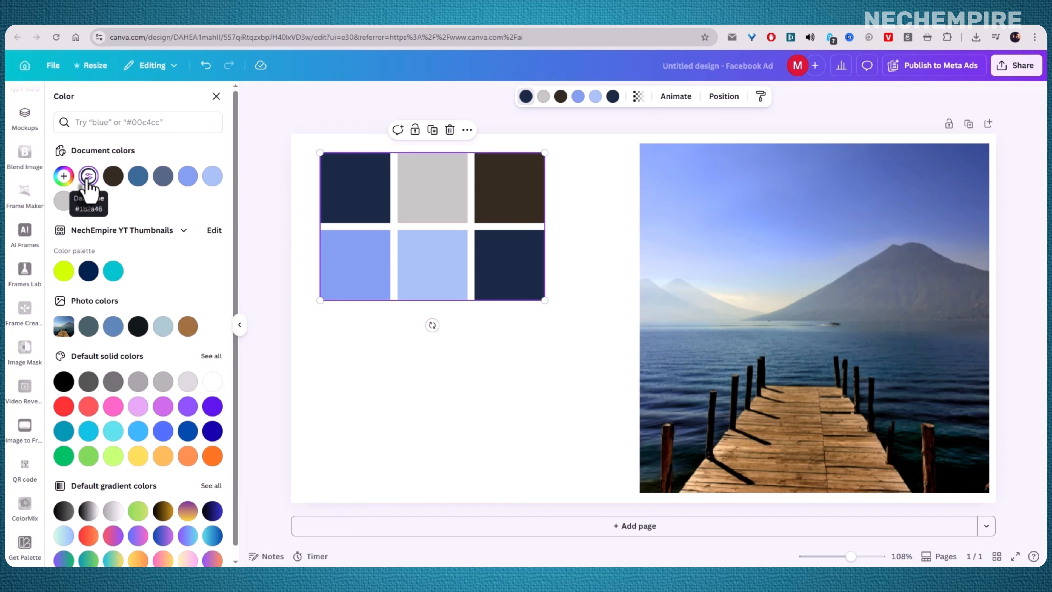